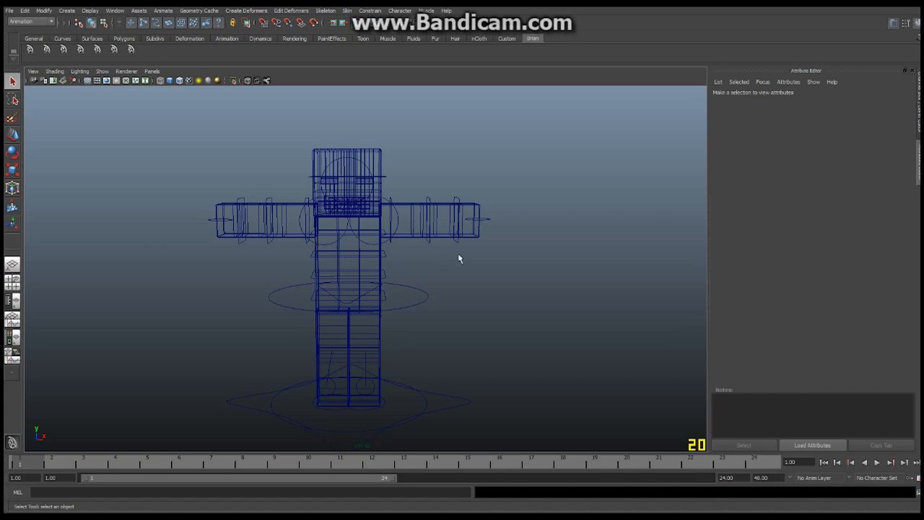
# Step: Switch the perspective viewport from wireframe to smooth shading for all objects
pyautogui.keyDown('alt'); pyautogui.moveTo(505, 258); pyautogui.dragTo(405, 226); pyautogui.keyUp('alt')
pyautogui.click(416, 186)
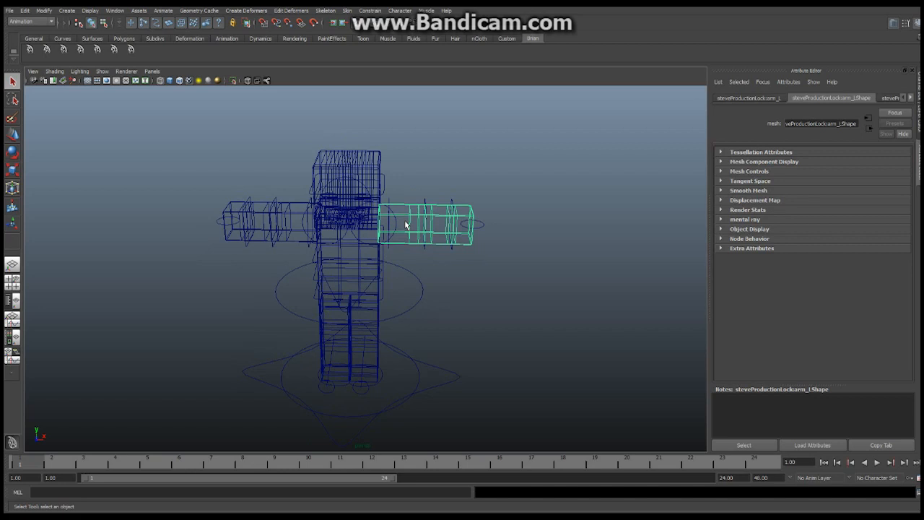
pyautogui.click(54, 72)
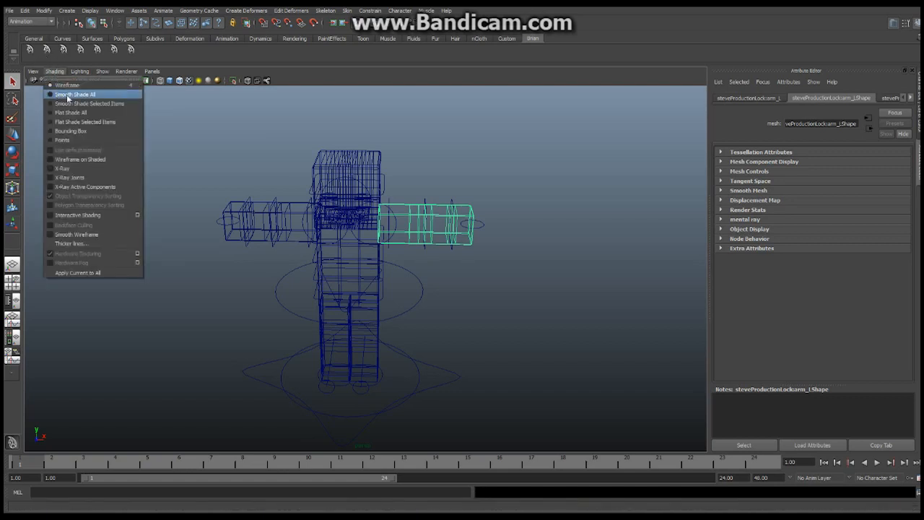
pyautogui.click(72, 95)
pyautogui.moveTo(374, 252)
pyautogui.keyDown('alt'); pyautogui.mouseDown()
pyautogui.moveTo(391, 233)
pyautogui.moveTo(474, 229)
pyautogui.moveTo(403, 225)
pyautogui.mouseUp(); pyautogui.keyUp('alt')
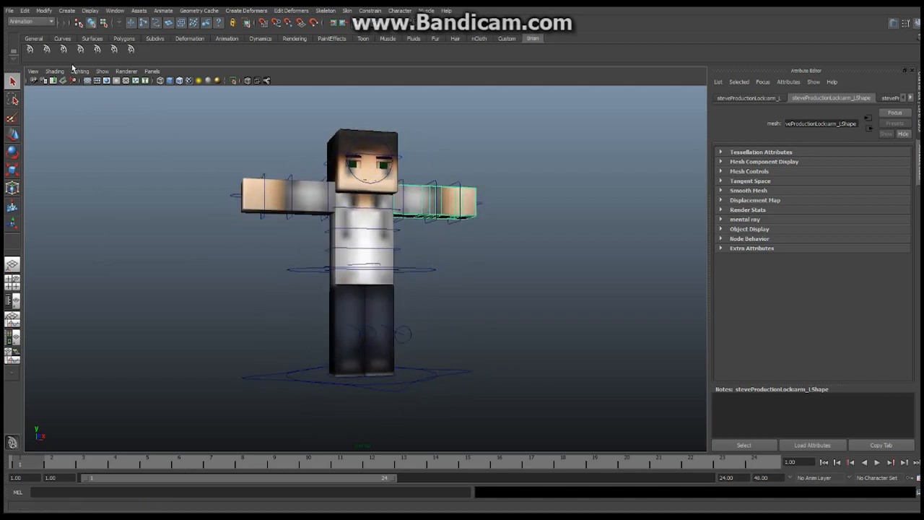
# Step: Turn off hardware texturing in the viewport and view the untextured character from the front
pyautogui.click(54, 73)
pyautogui.click(105, 253)
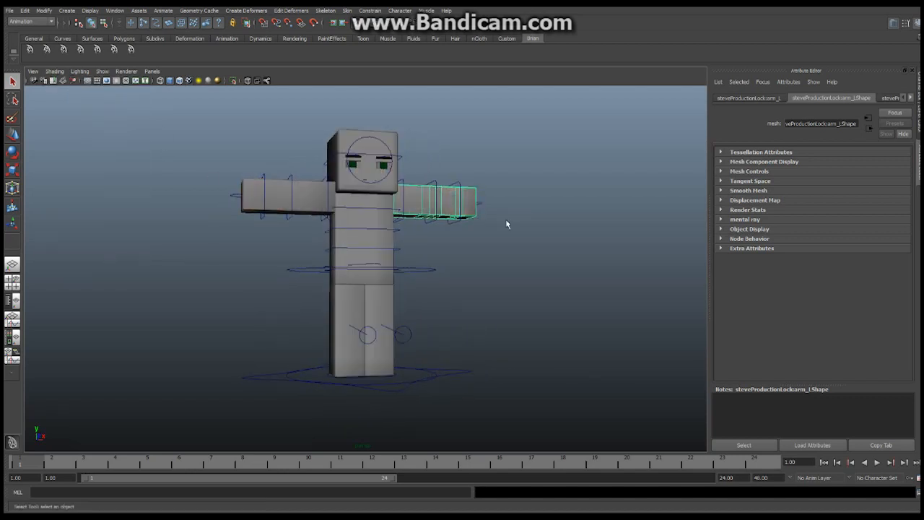
pyautogui.keyDown('alt'); pyautogui.moveTo(505, 219); pyautogui.dragTo(390, 229); pyautogui.keyUp('alt')
pyautogui.keyDown('alt'); pyautogui.moveTo(307, 260); pyautogui.dragTo(405, 165); pyautogui.keyUp('alt')
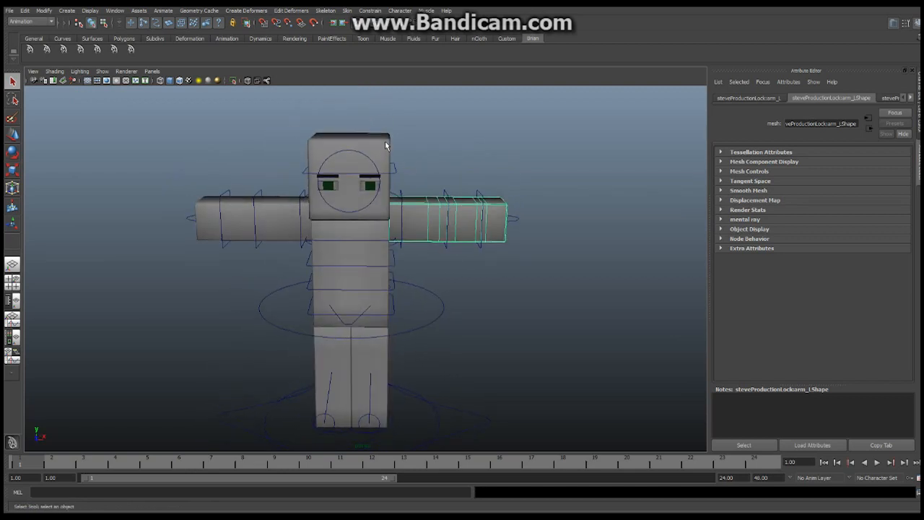
# Step: Assign the existing charTexture lambert material to the character's head through the Hypershade
pyautogui.click(385, 145)
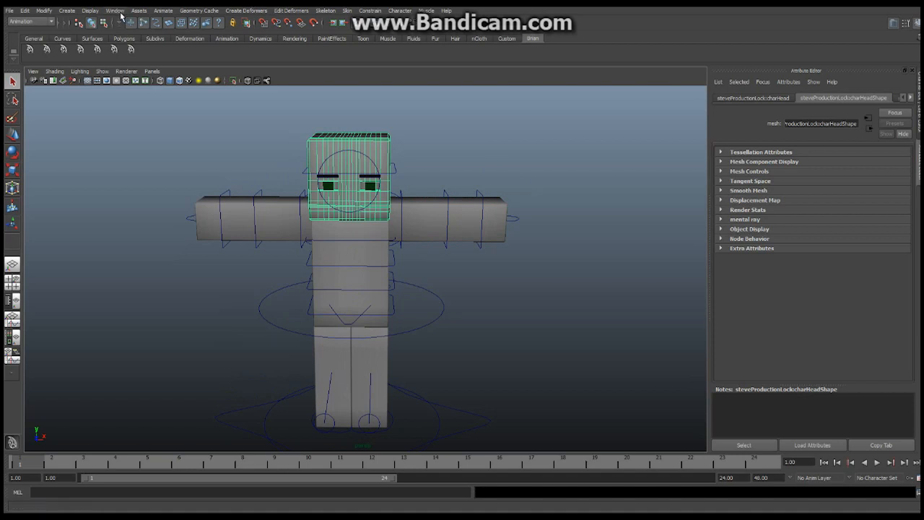
pyautogui.click(115, 10)
pyautogui.moveTo(132, 34)
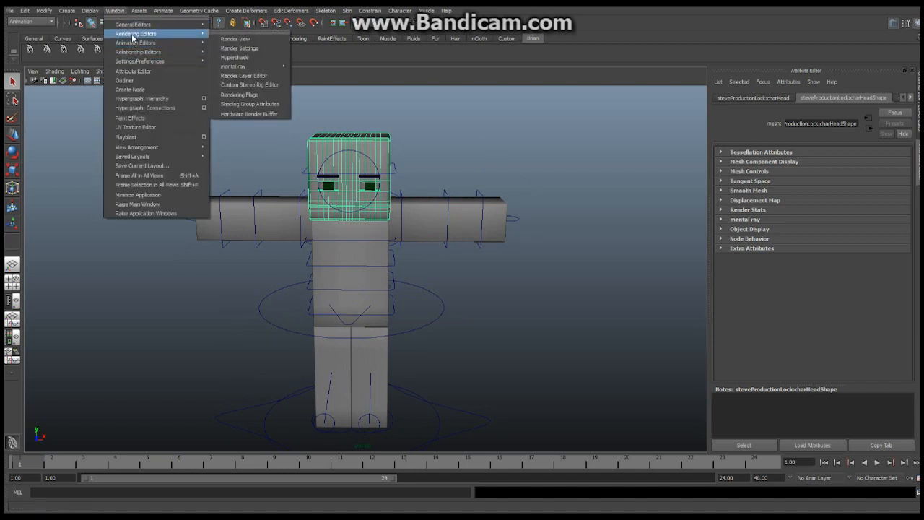
pyautogui.click(234, 58)
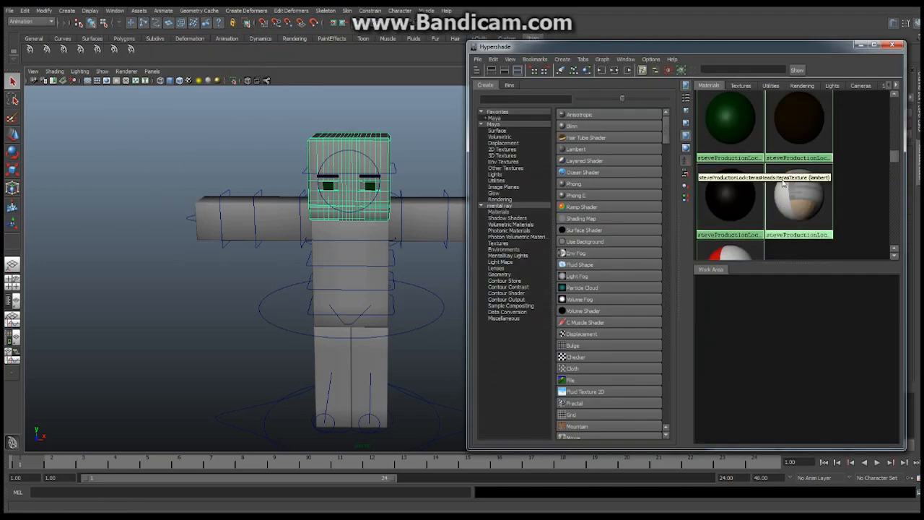
pyautogui.moveTo(897, 162); pyautogui.dragTo(897, 123)
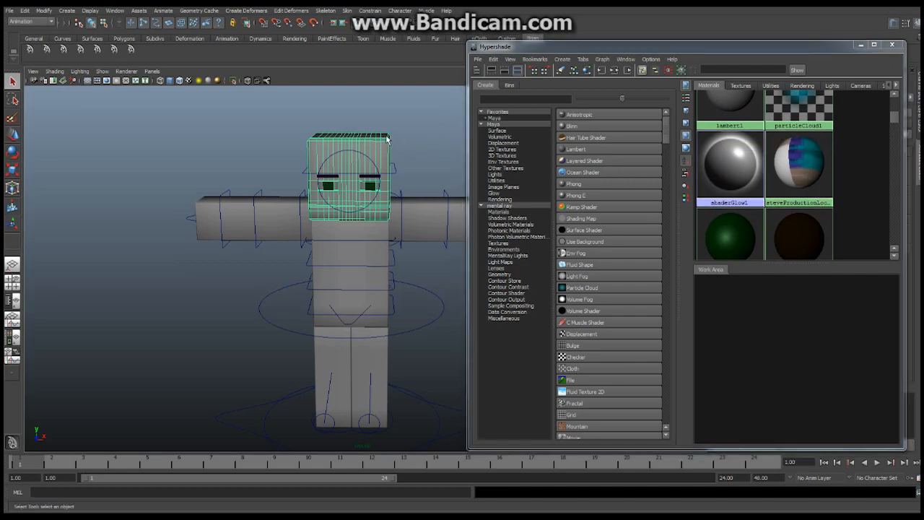
pyautogui.rightClick(804, 165)
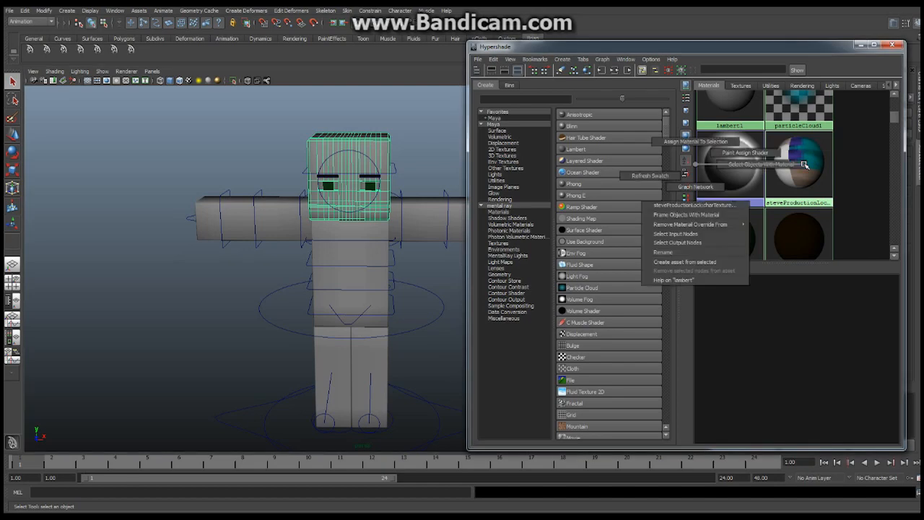
pyautogui.click(704, 141)
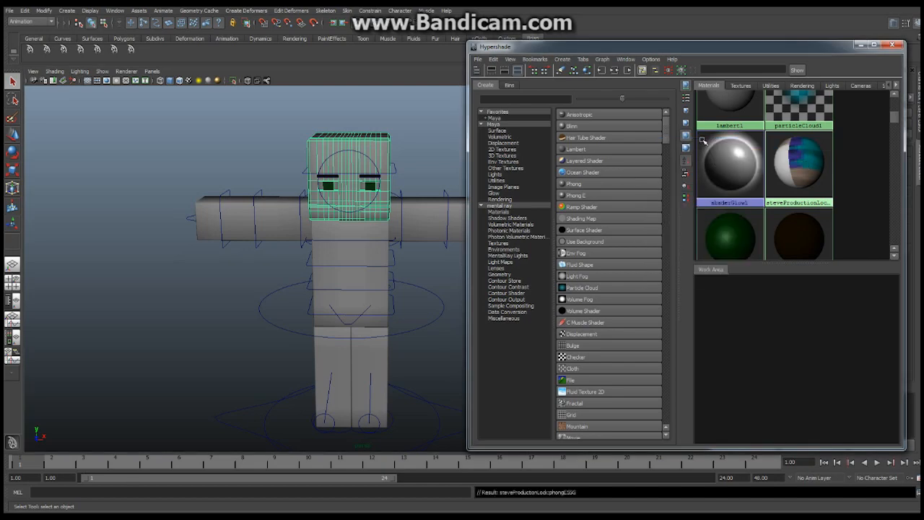
pyautogui.click(862, 46)
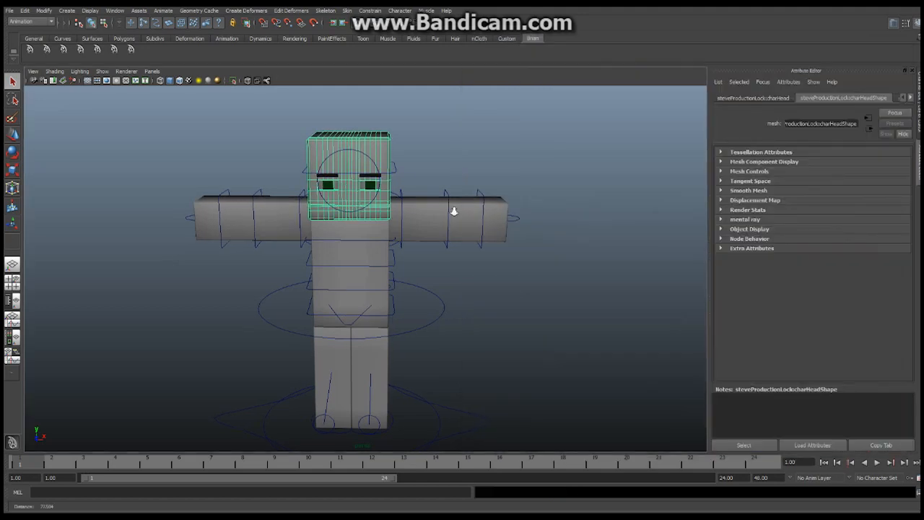
# Step: Deselect the head and turn on hardware texturing in the viewport
pyautogui.keyDown('alt'); pyautogui.moveTo(322, 215); pyautogui.dragTo(385, 222); pyautogui.keyUp('alt')
pyautogui.click(513, 257)
pyautogui.keyDown('alt'); pyautogui.moveTo(511, 266); pyautogui.dragTo(373, 268); pyautogui.keyUp('alt')
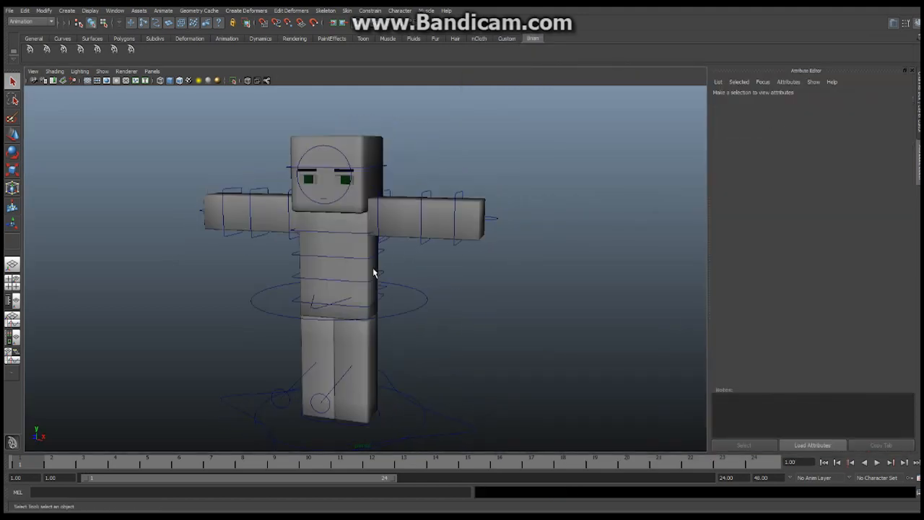
pyautogui.keyDown('alt'); pyautogui.moveTo(373, 272); pyautogui.dragTo(421, 261, button='right'); pyautogui.keyUp('alt')
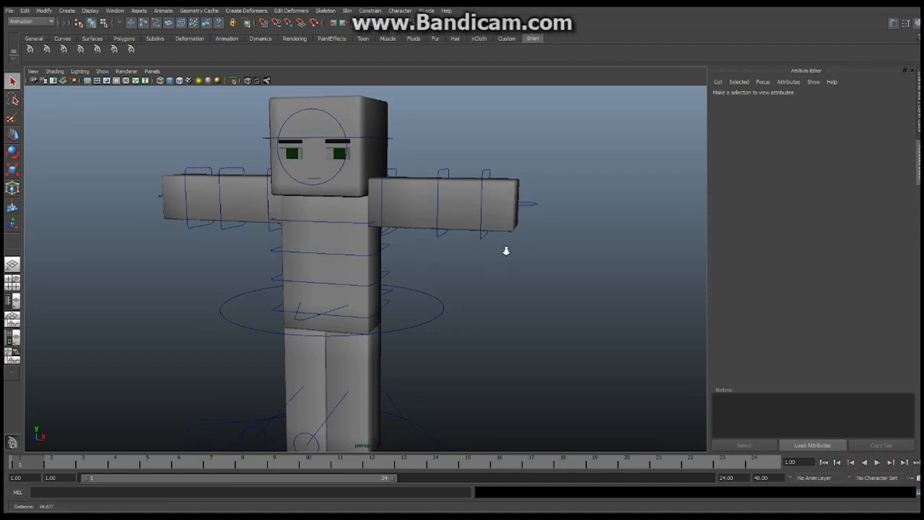
pyautogui.keyDown('alt'); pyautogui.moveTo(506, 251); pyautogui.dragTo(335, 263, button='right'); pyautogui.keyUp('alt')
pyautogui.keyDown('alt'); pyautogui.moveTo(335, 263); pyautogui.dragTo(397, 249); pyautogui.keyUp('alt')
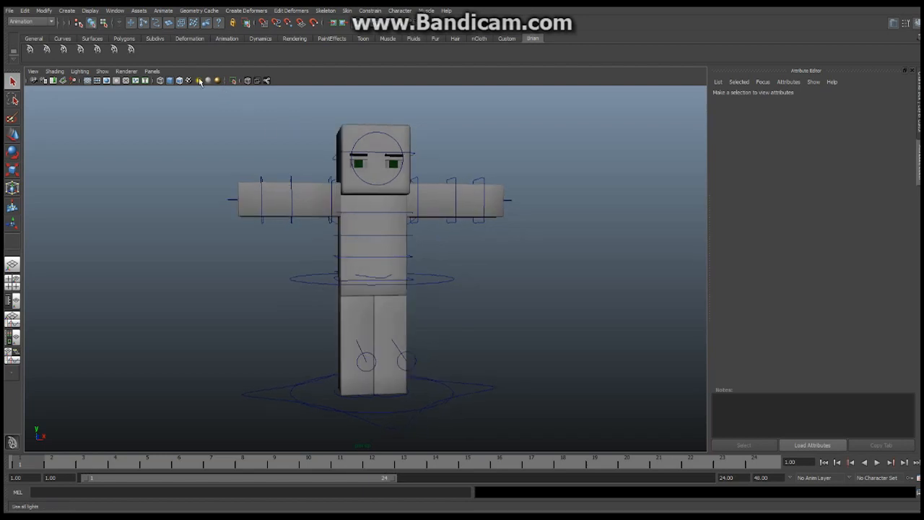
pyautogui.click(57, 71)
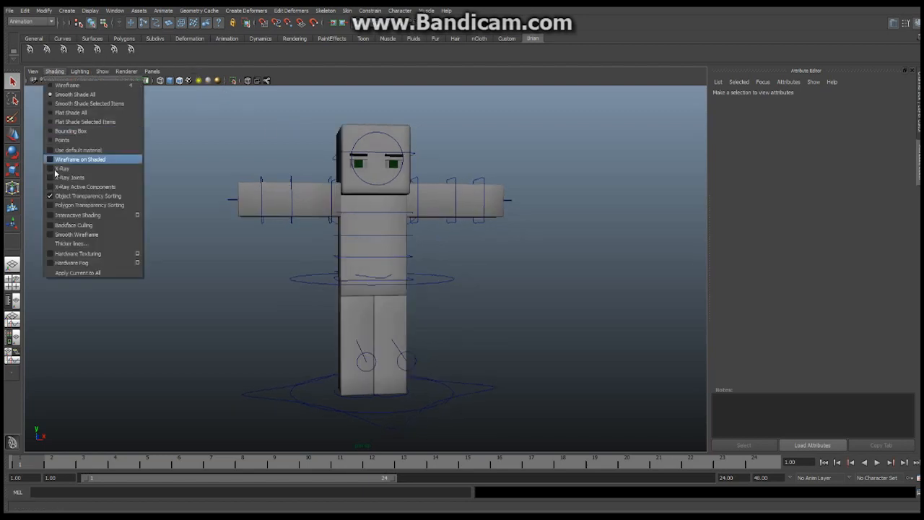
pyautogui.click(211, 106)
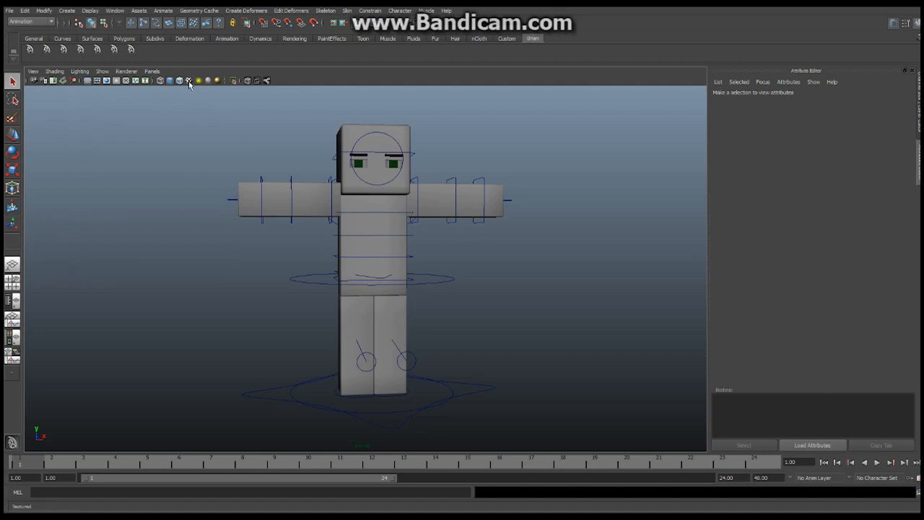
pyautogui.click(55, 72)
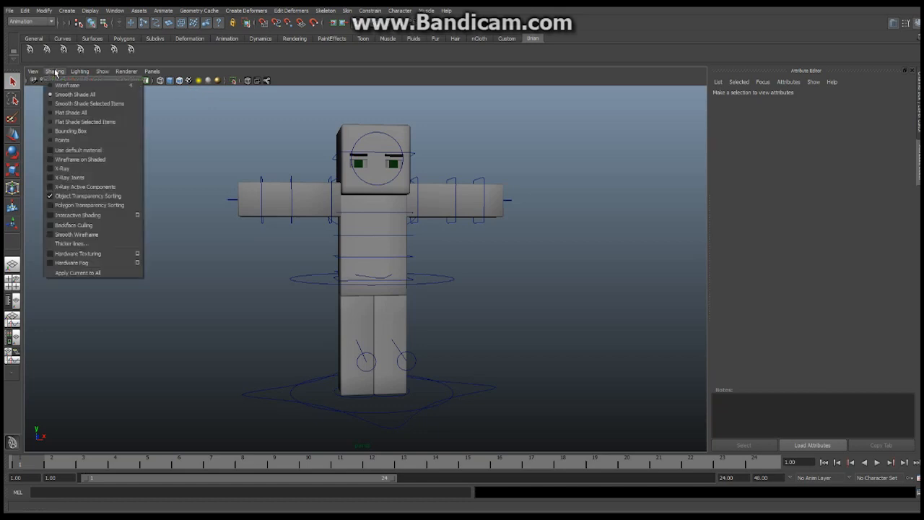
pyautogui.click(77, 254)
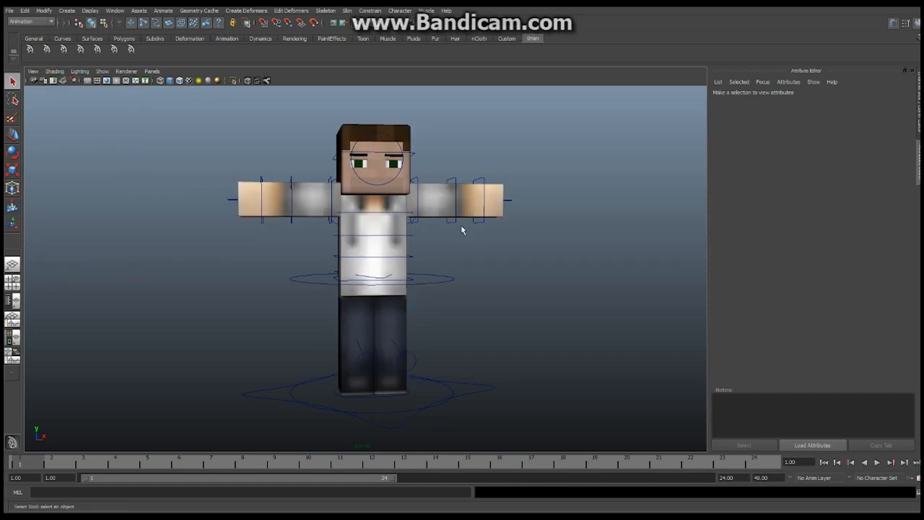
# Step: Select the character's left arm and display the attributes of its terasTexture lambert material
pyautogui.keyDown('alt'); pyautogui.moveTo(463, 226); pyautogui.dragTo(366, 157); pyautogui.keyUp('alt')
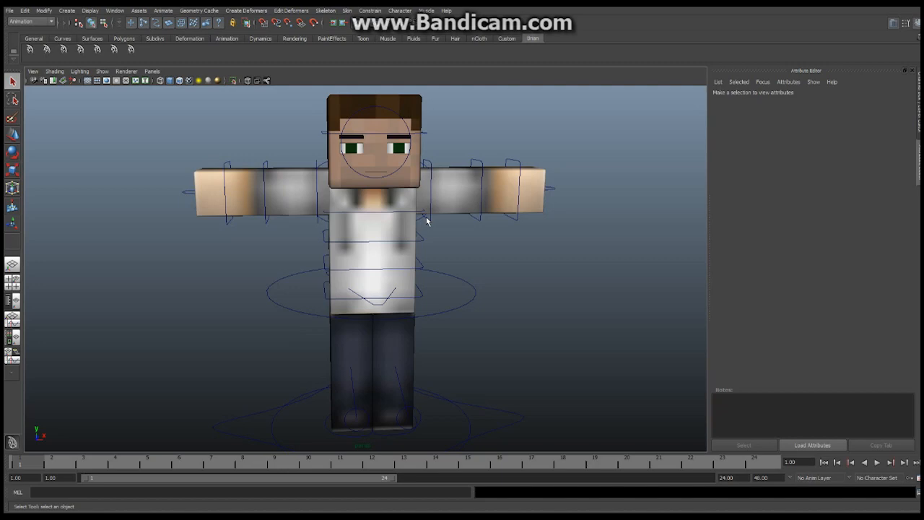
pyautogui.keyDown('alt'); pyautogui.moveTo(448, 277); pyautogui.dragTo(260, 270); pyautogui.keyUp('alt')
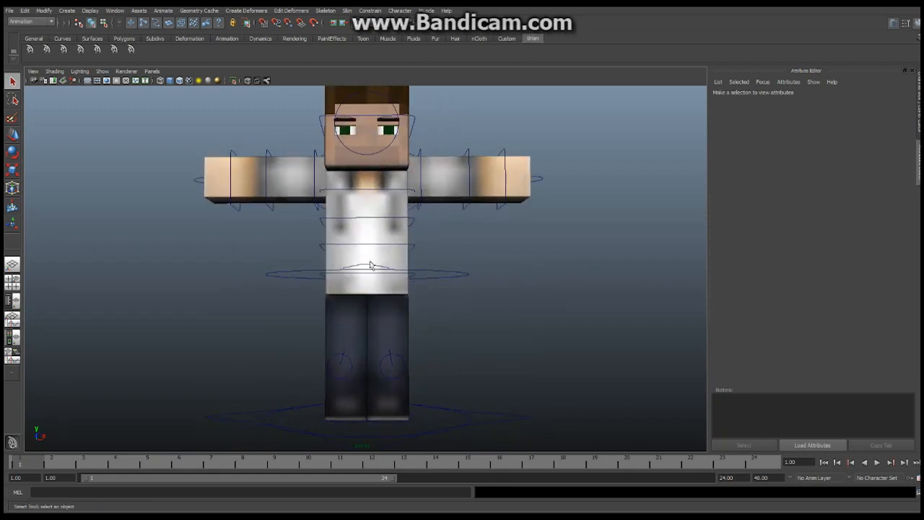
pyautogui.keyDown('alt'); pyautogui.moveTo(448, 282); pyautogui.dragTo(404, 289); pyautogui.keyUp('alt')
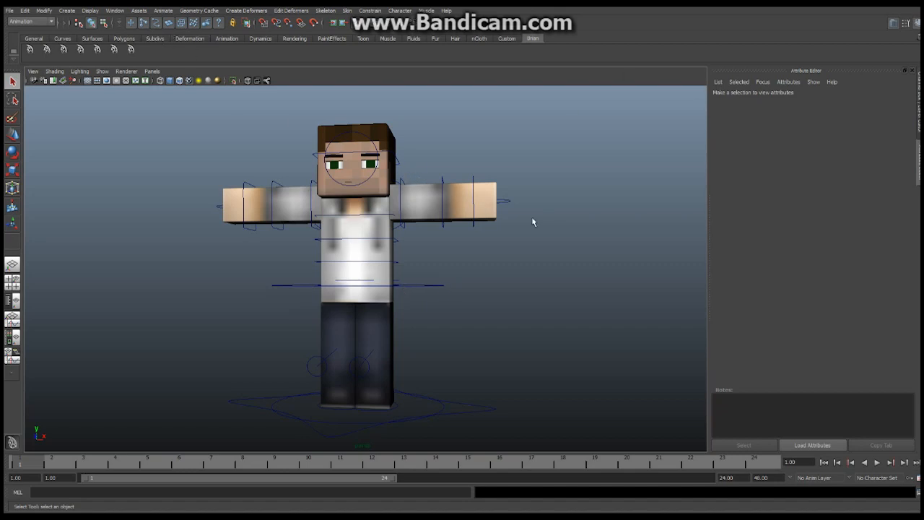
pyautogui.click(449, 203)
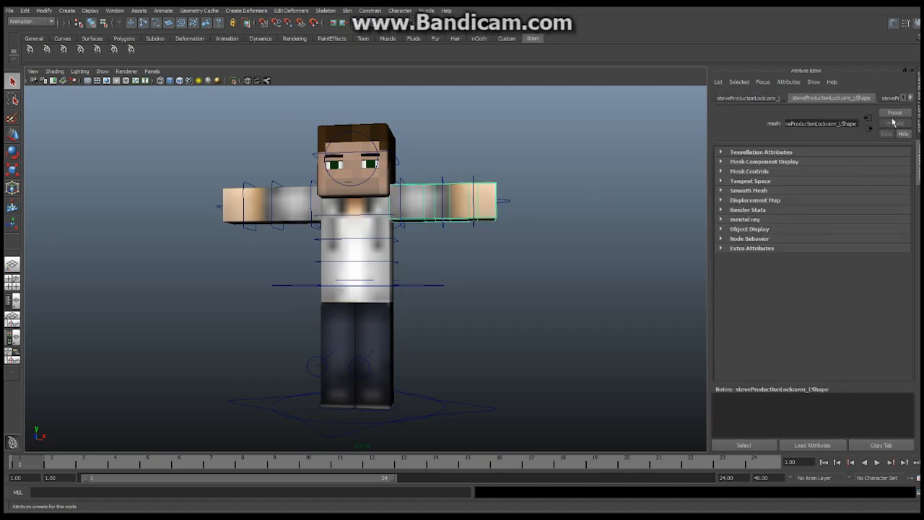
pyautogui.click(911, 98)
pyautogui.click(910, 98)
pyautogui.click(910, 98)
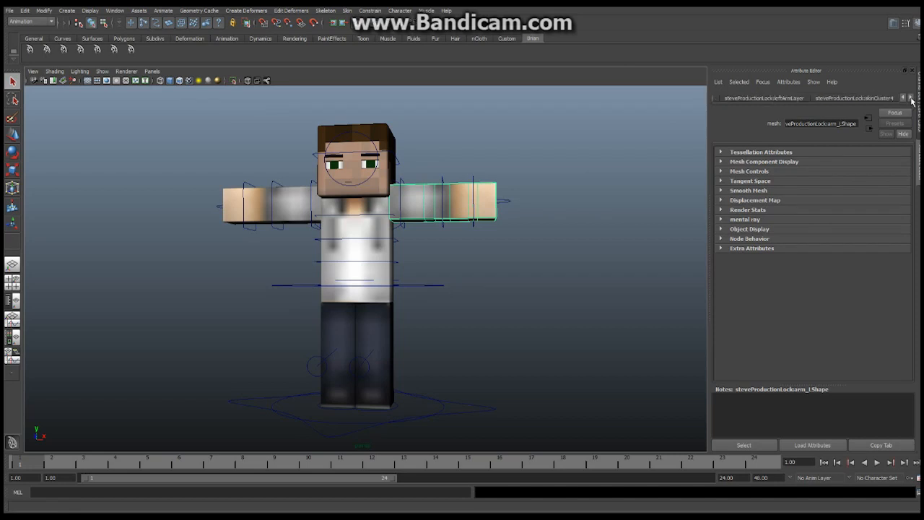
pyautogui.click(910, 99)
pyautogui.click(911, 99)
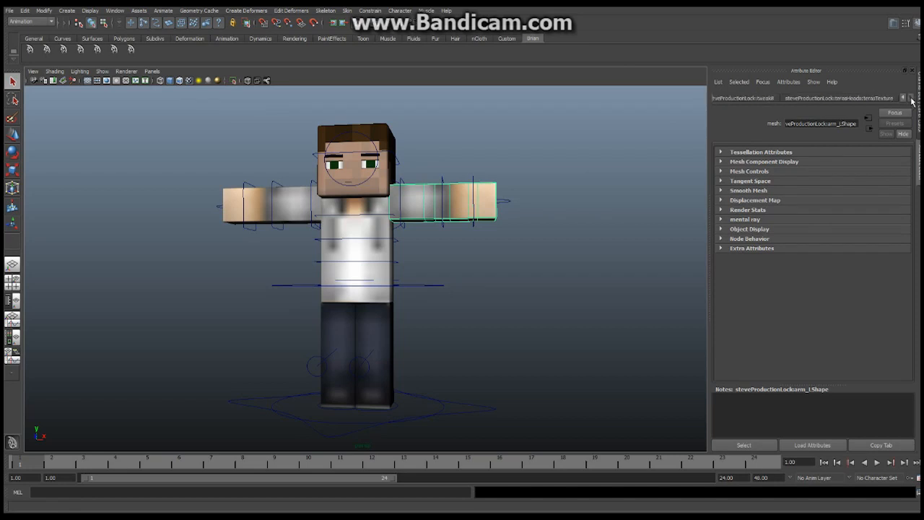
pyautogui.click(862, 98)
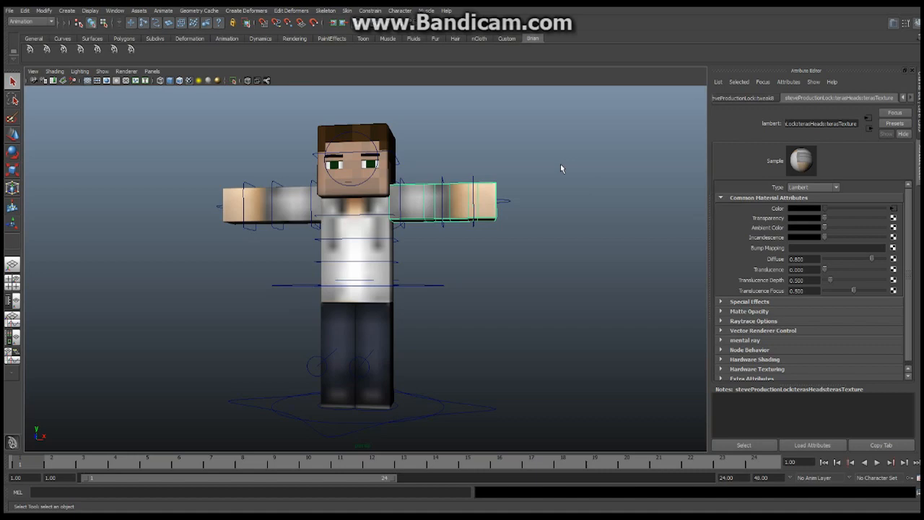
# Step: Set the viewport's hardware texture filter to Unfiltered, apply it, and put the options window away
pyautogui.keyDown('alt'); pyautogui.moveTo(344, 268); pyautogui.dragTo(363, 257); pyautogui.keyUp('alt')
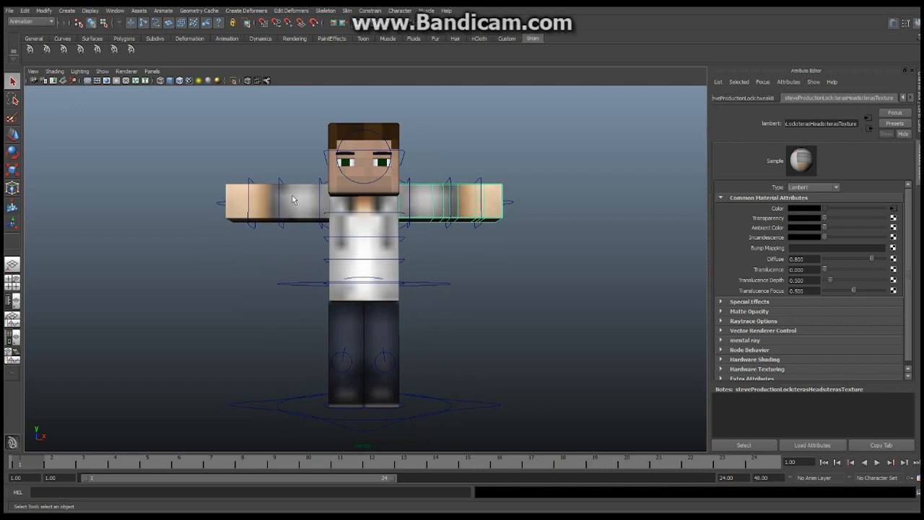
pyautogui.click(56, 71)
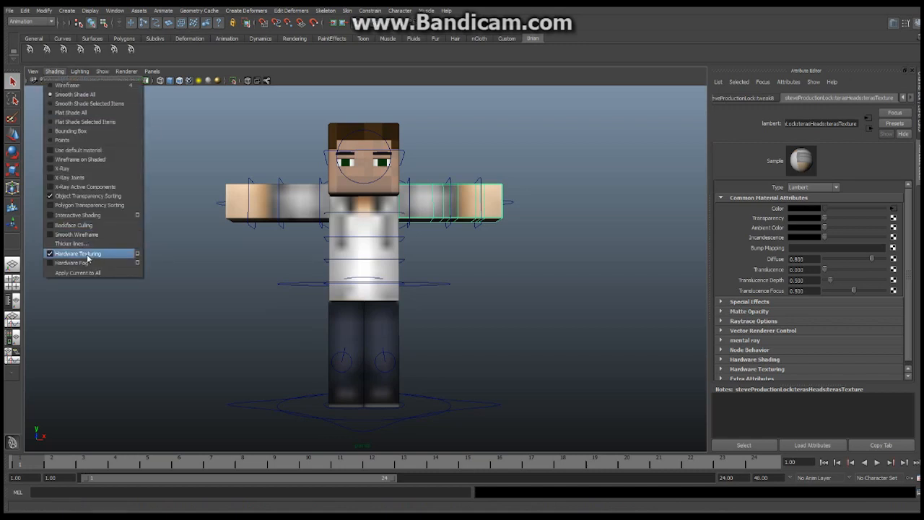
pyautogui.click(137, 254)
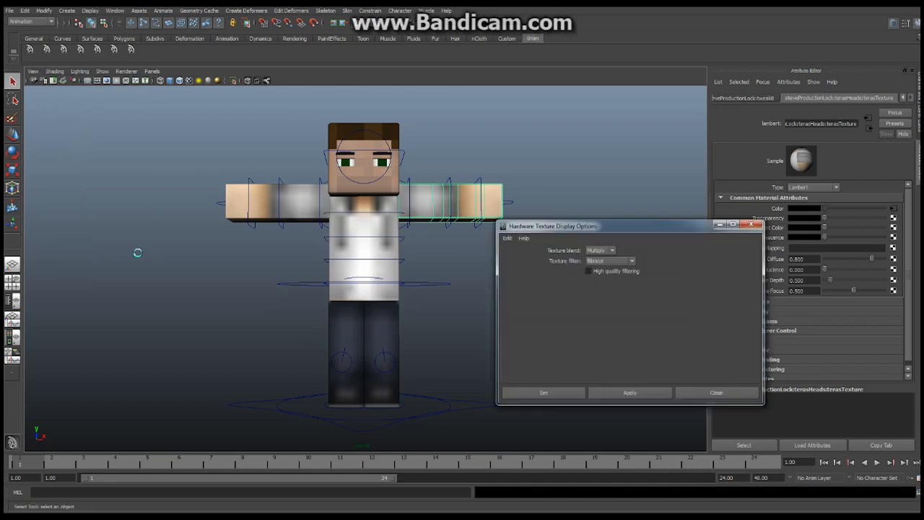
pyautogui.click(633, 264)
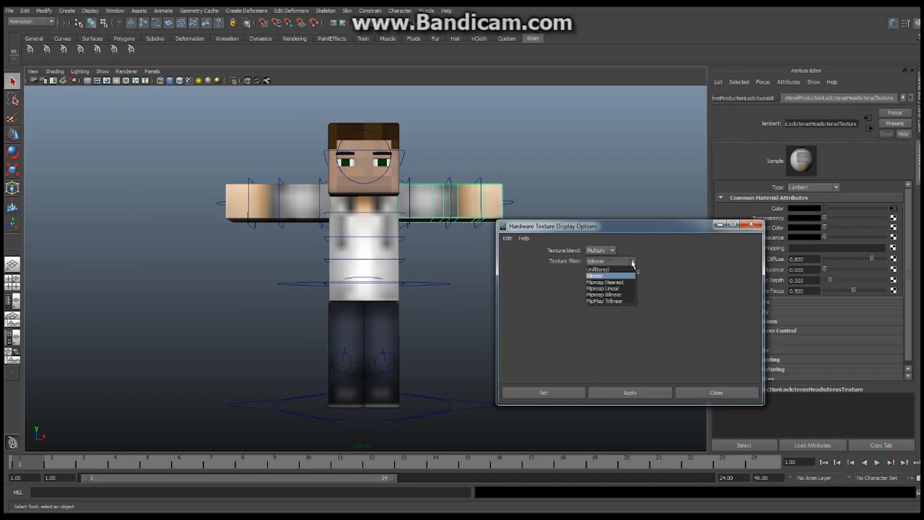
pyautogui.click(605, 270)
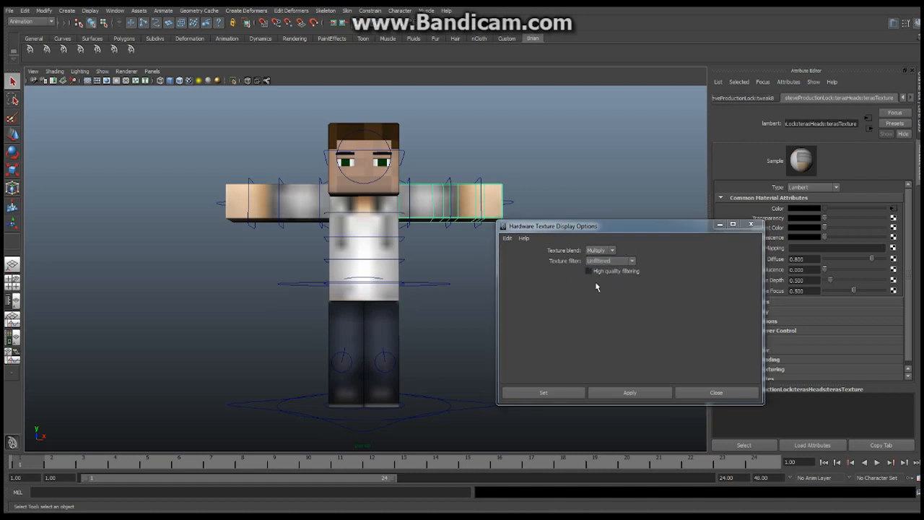
pyautogui.click(640, 392)
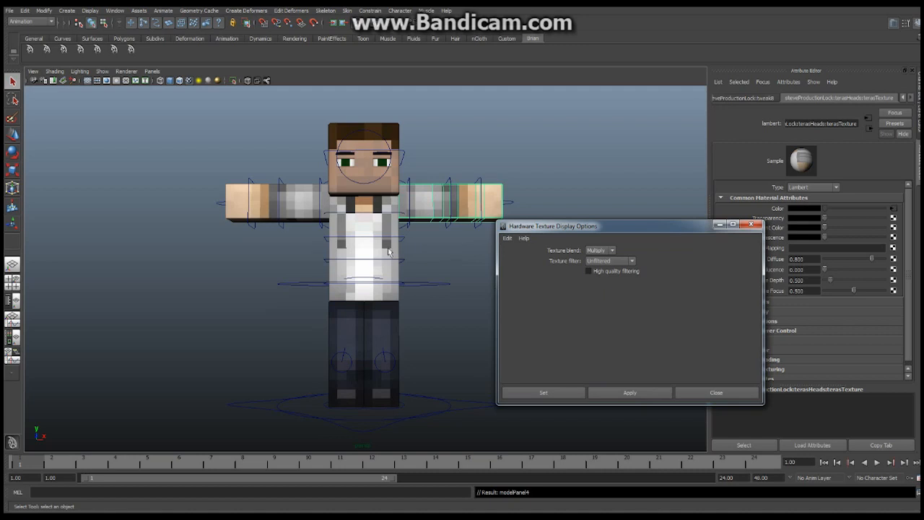
pyautogui.moveTo(416, 280)
pyautogui.keyDown('alt'); pyautogui.mouseDown()
pyautogui.moveTo(212, 282)
pyautogui.moveTo(405, 282)
pyautogui.mouseUp(); pyautogui.keyUp('alt')
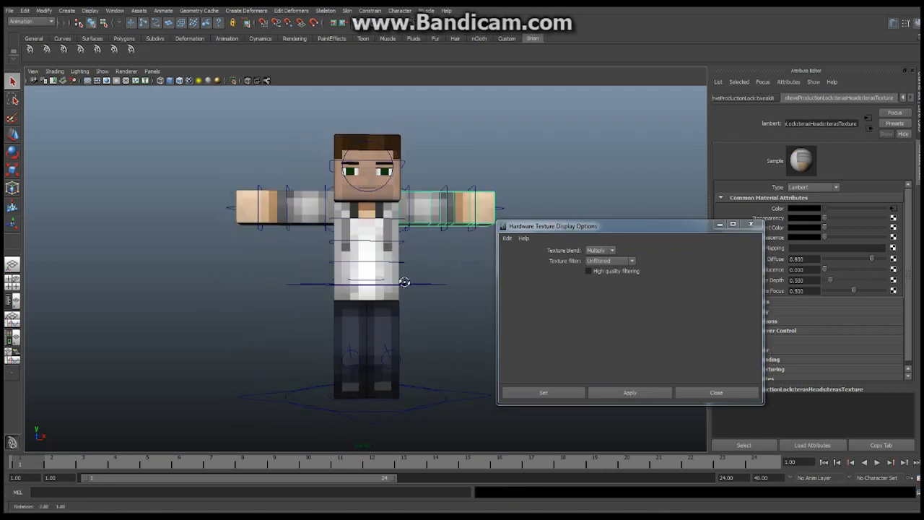
pyautogui.click(720, 225)
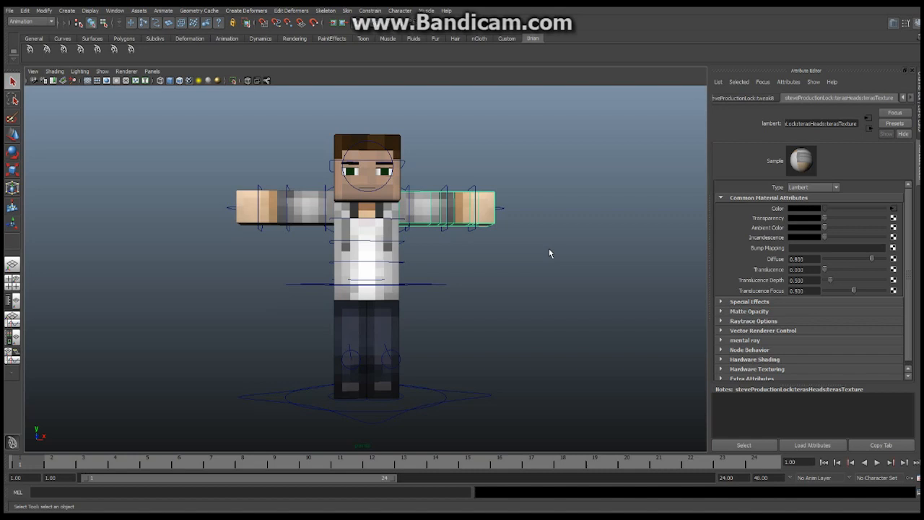
pyautogui.keyDown('alt'); pyautogui.moveTo(548, 253); pyautogui.dragTo(446, 275); pyautogui.keyUp('alt')
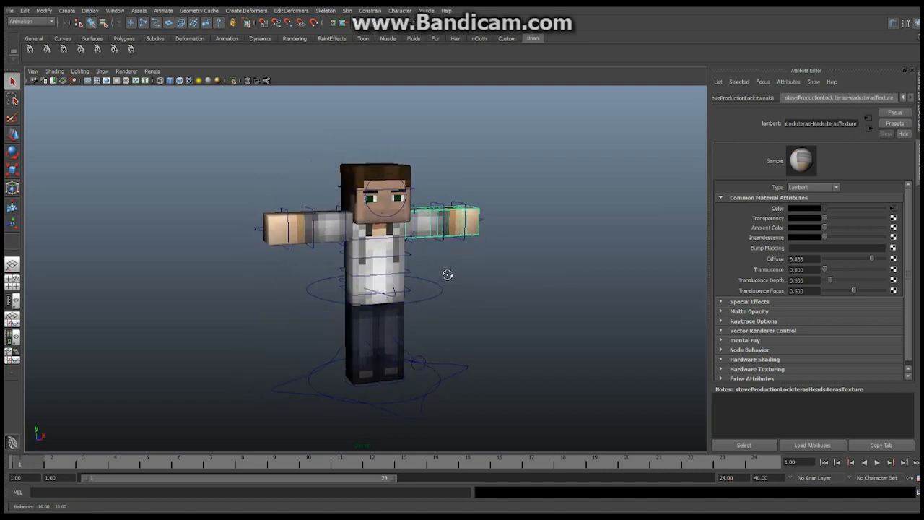